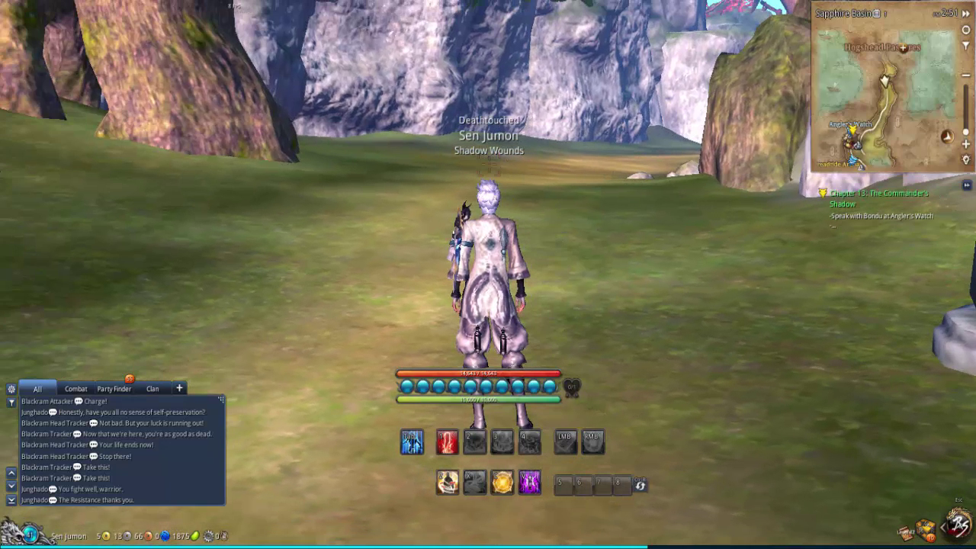
Run the character across the field away from the bear to the arch, then open the game's Settings with Esc.
key("w")
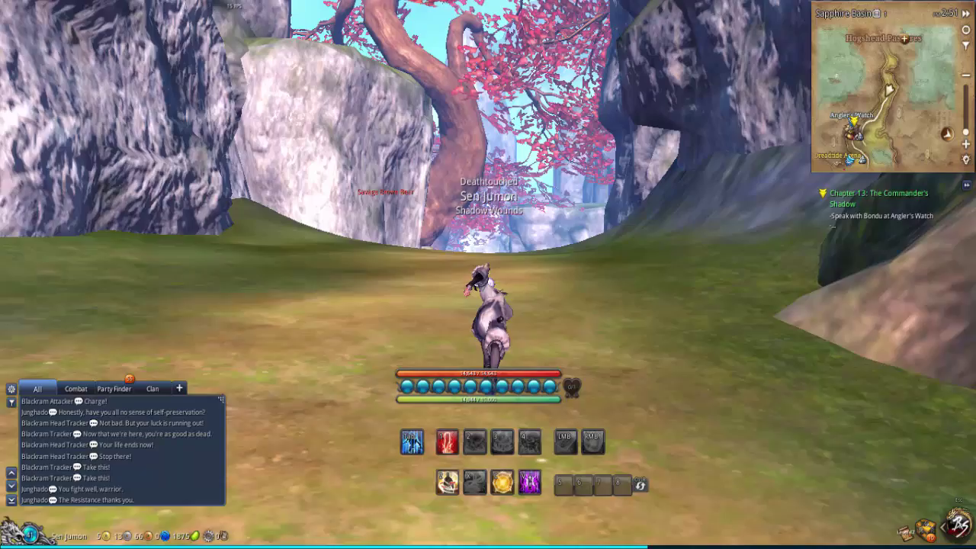
key("w")
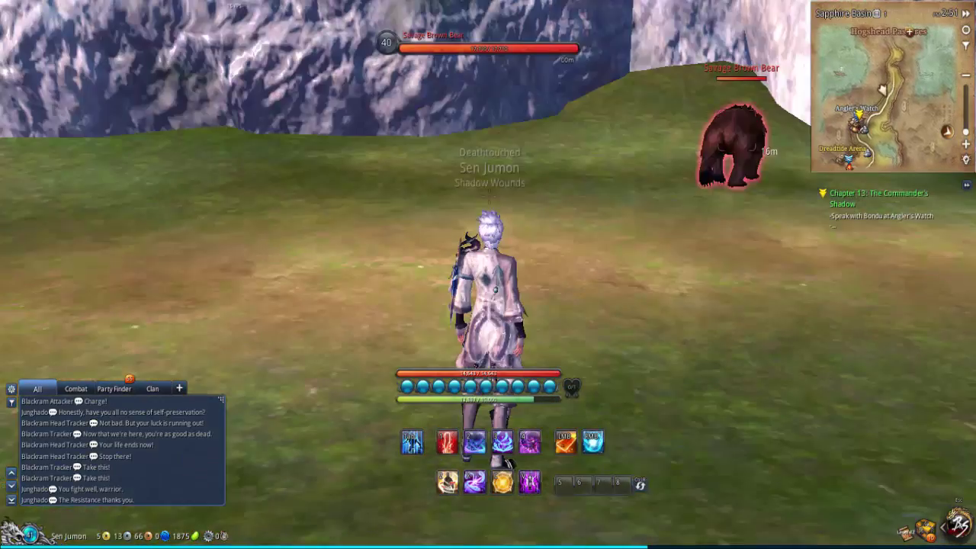
key("w")
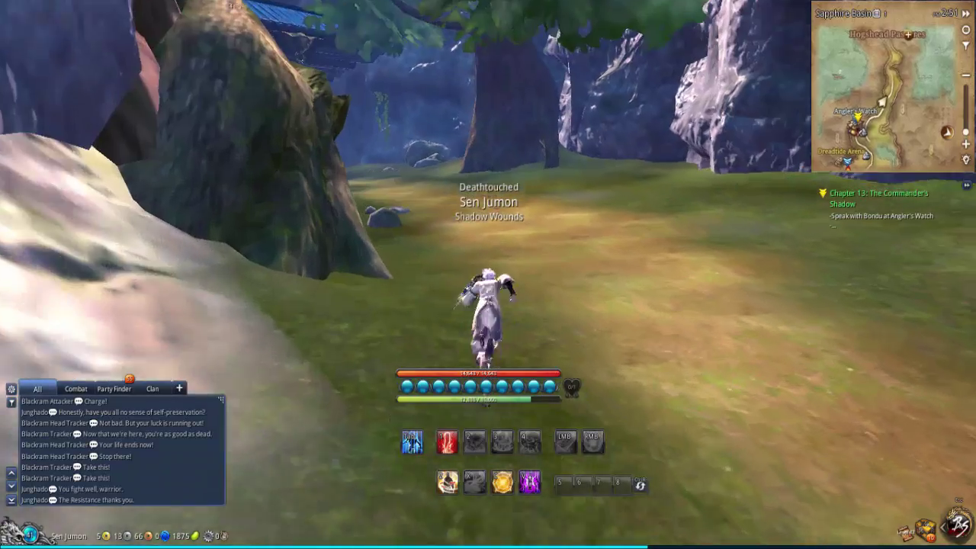
key("w")
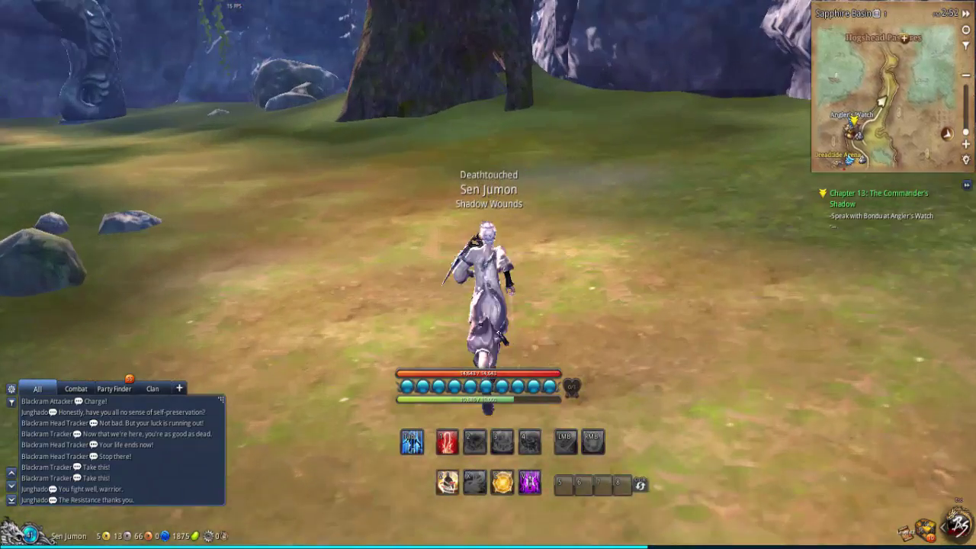
key("w")
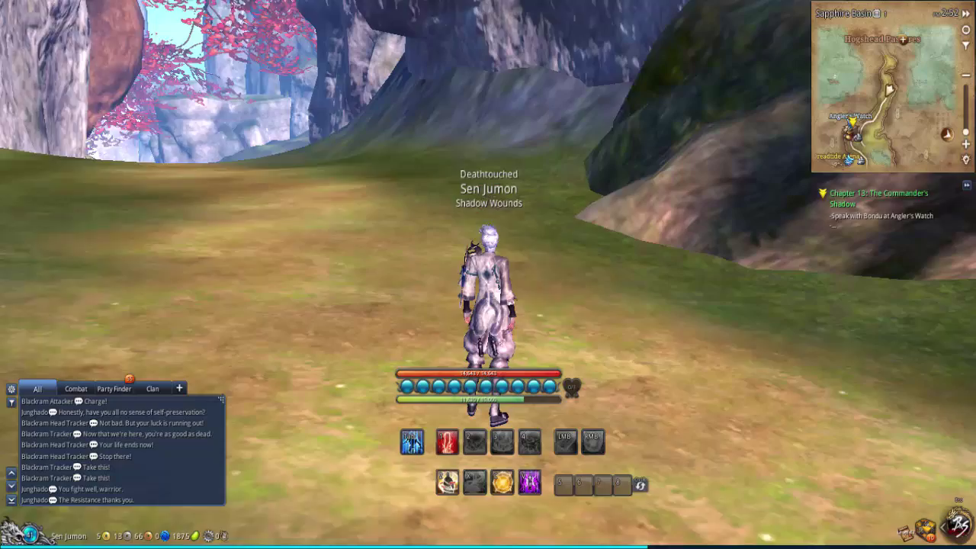
key("w")
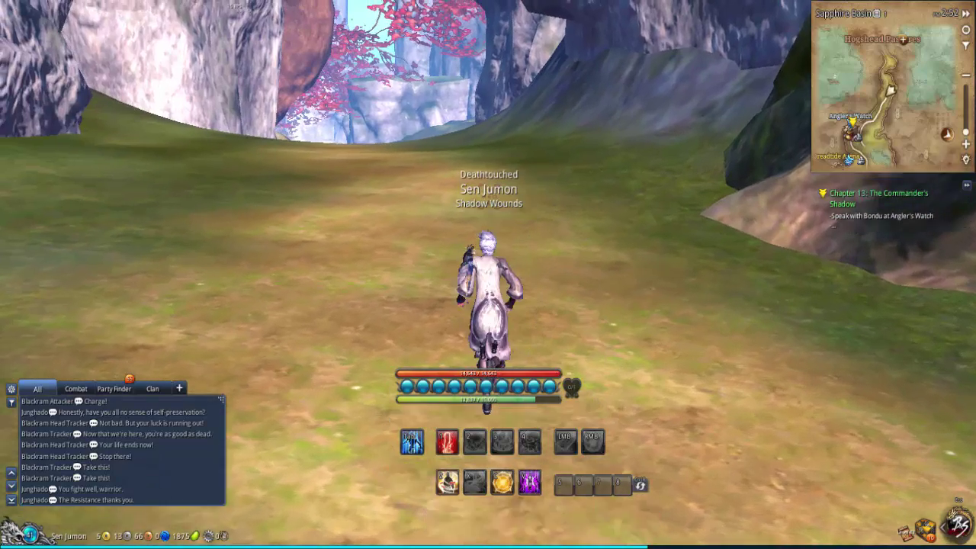
key("w")
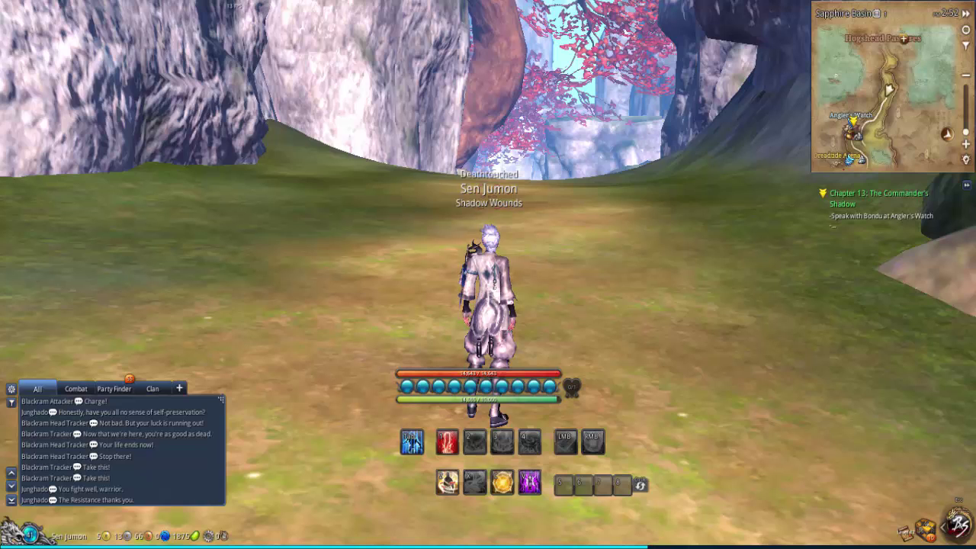
key("Escape")
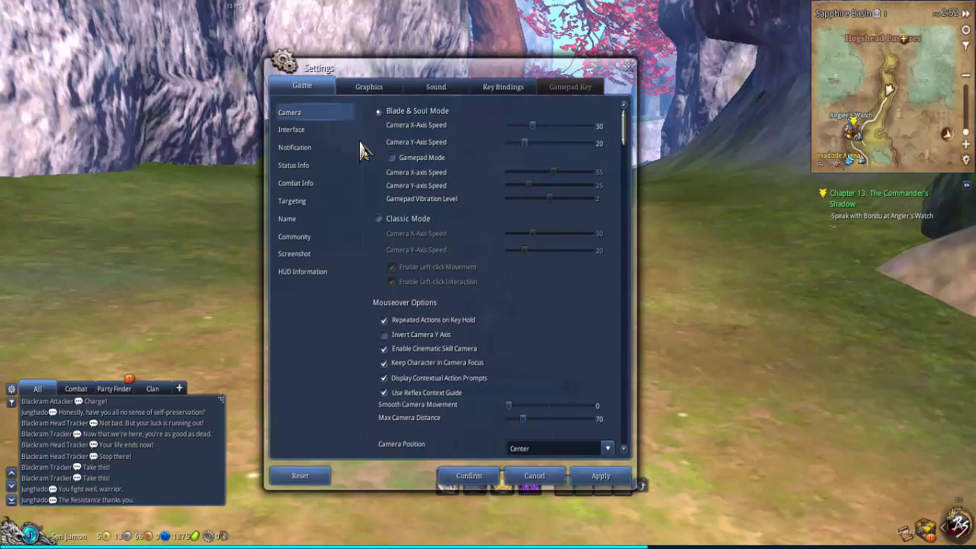
Show the Graphics tab's Default Settings with display mode, 800 x 600 resolution and frame-rate limits.
left_click(363, 93)
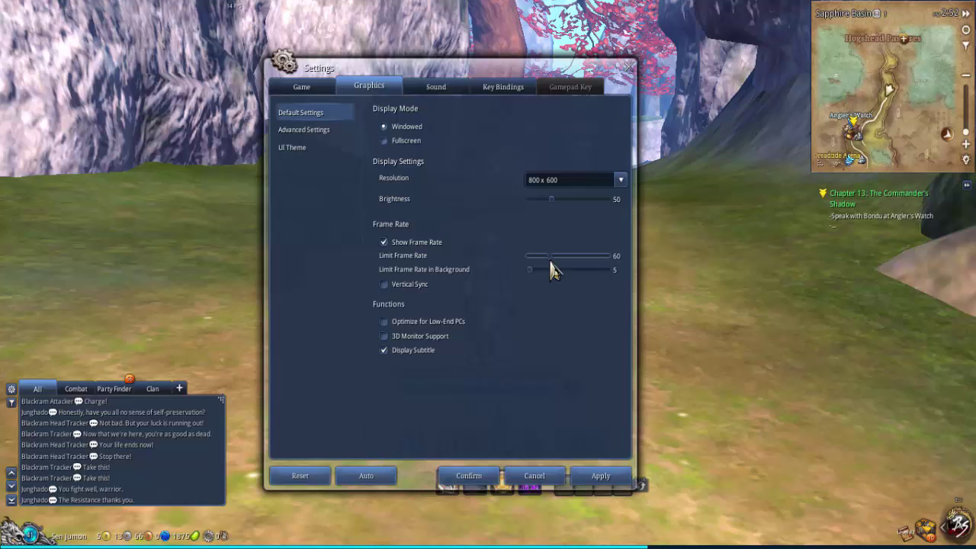
Review the Advanced Settings graphics quality sliders, then close Settings and confirm discarding the unapplied changes.
left_click(321, 137)
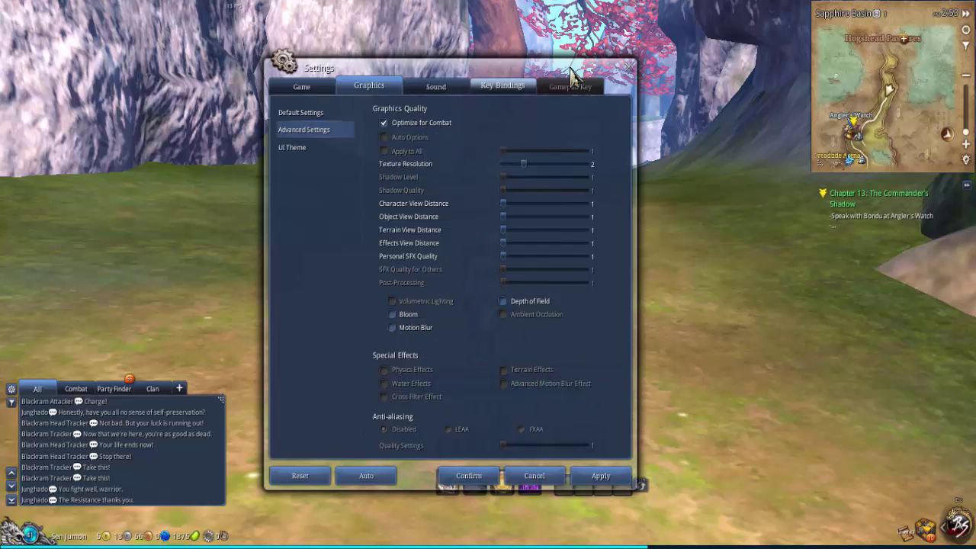
left_click(626, 66)
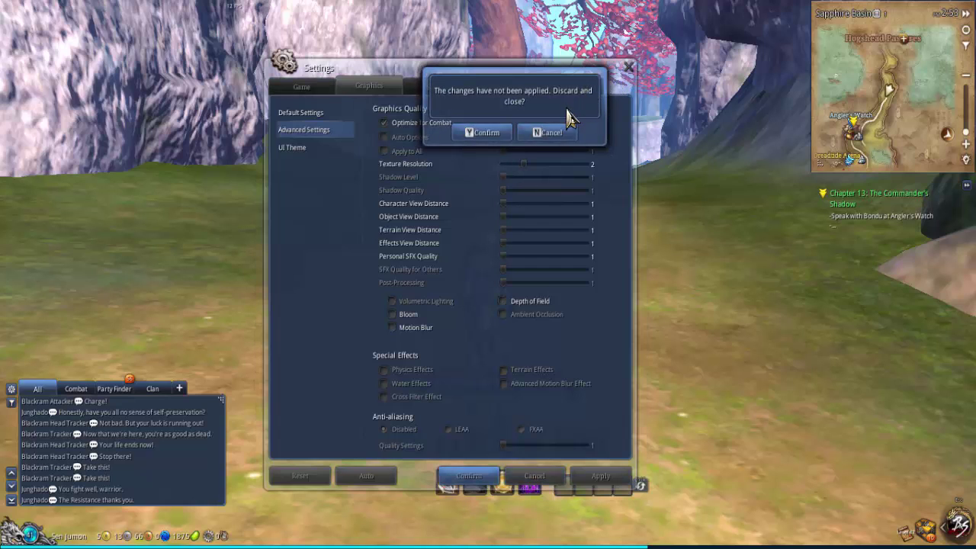
left_click(488, 133)
Walk the character toward the tree and launch Task Manager from the taskbar.
key("w")
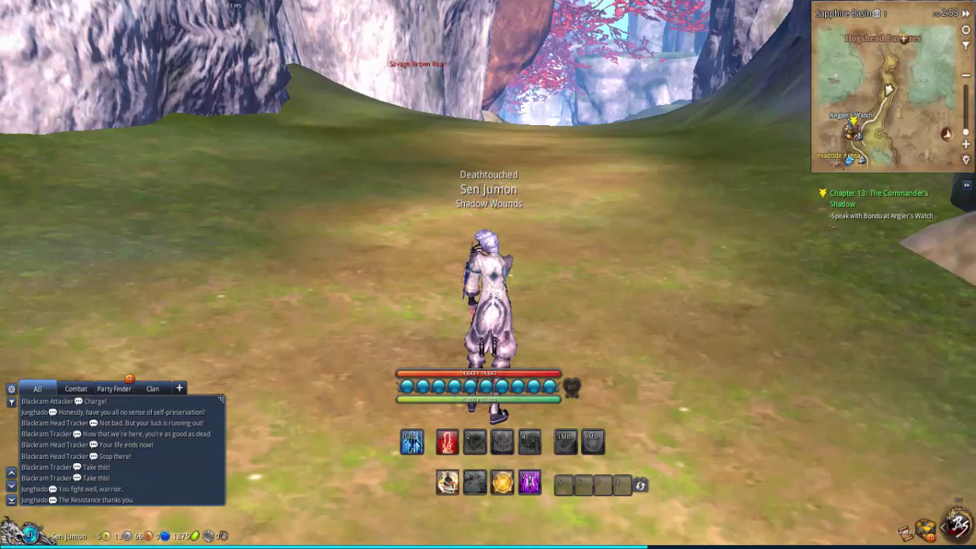
key("w")
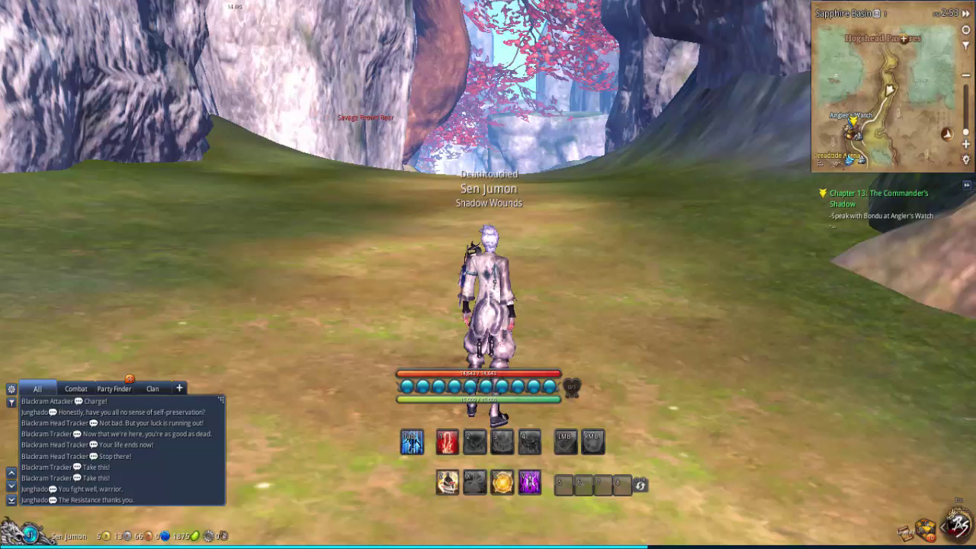
right_click(560, 545)
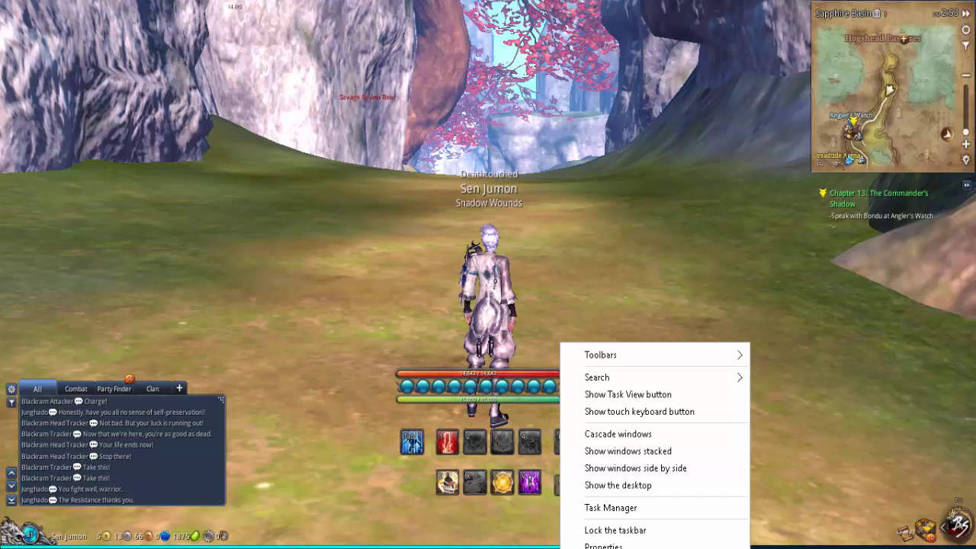
left_click(584, 514)
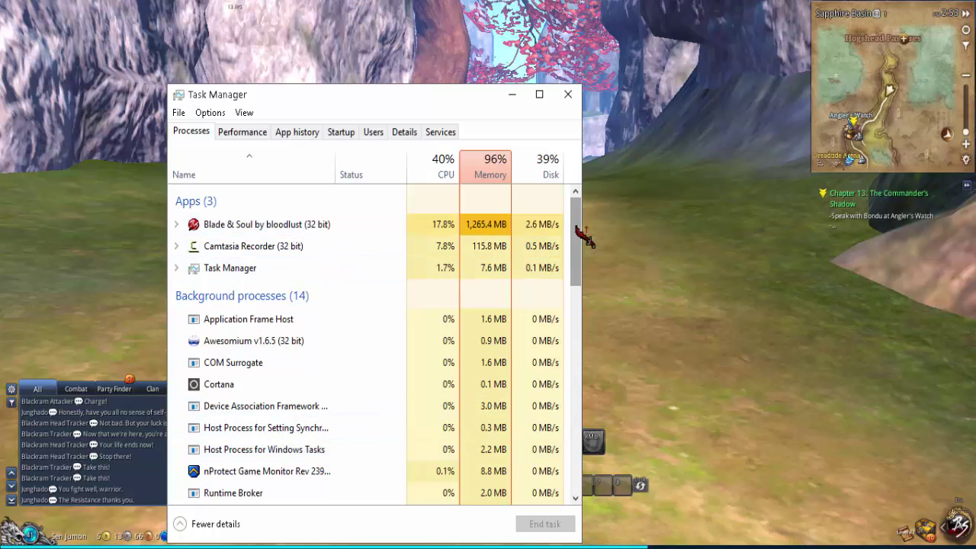
End the Windows installer process from the Processes list.
left_click_drag(579, 237, 578, 351)
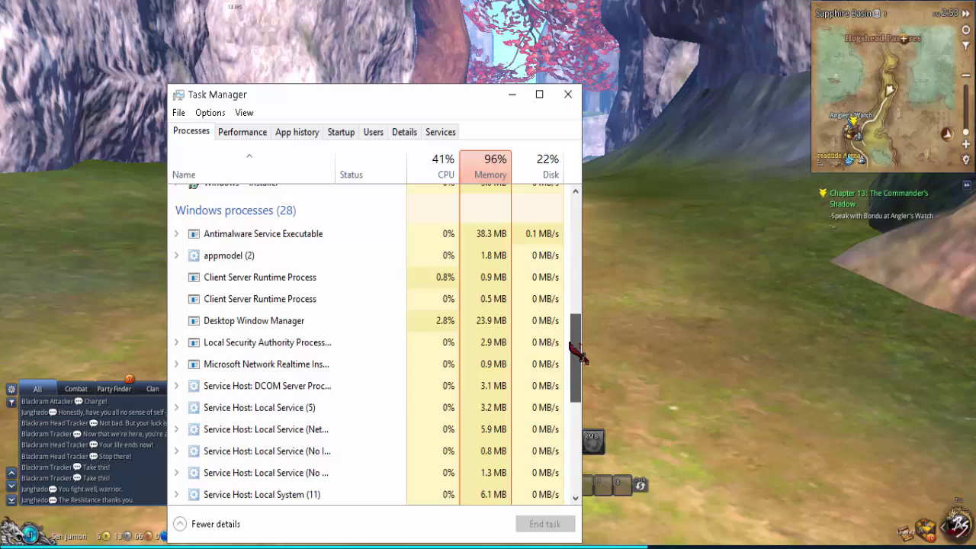
scroll(562, 305, "up", 2)
left_click(496, 326)
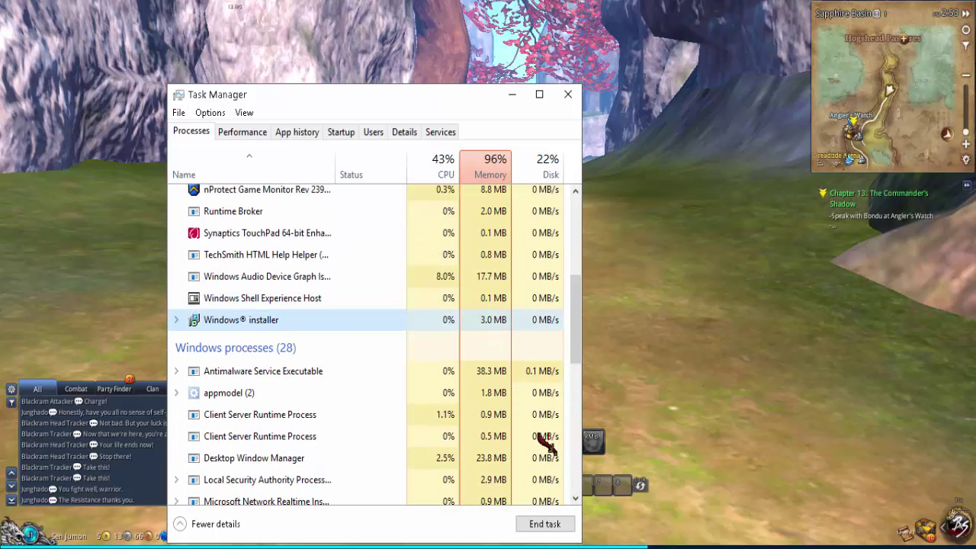
left_click(544, 524)
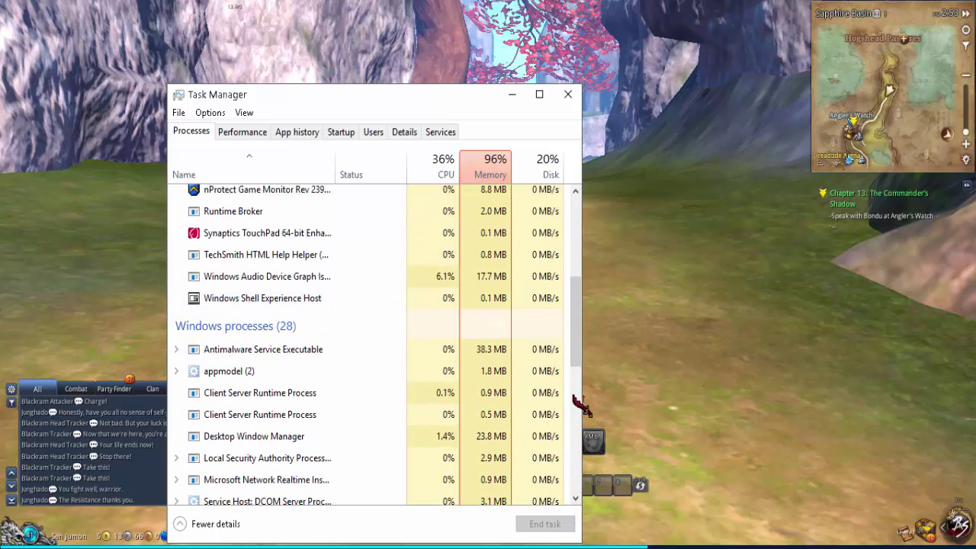
mouse_move(579, 362)
left_mouse_down()
mouse_move(573, 526)
mouse_move(565, 445)
mouse_move(576, 261)
left_mouse_up()
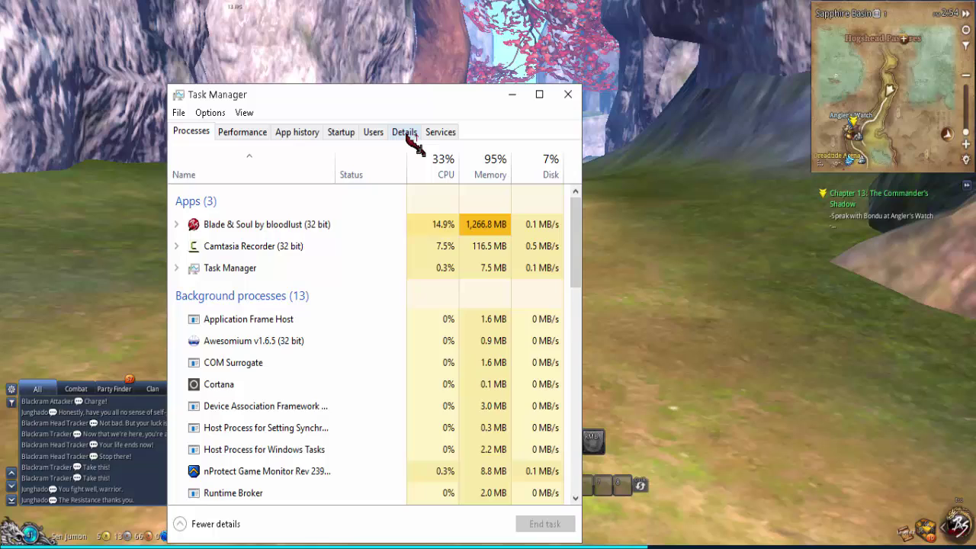
Switch to the Details tab and look over the Client.exe actions menu, then dismiss it.
left_click(406, 134)
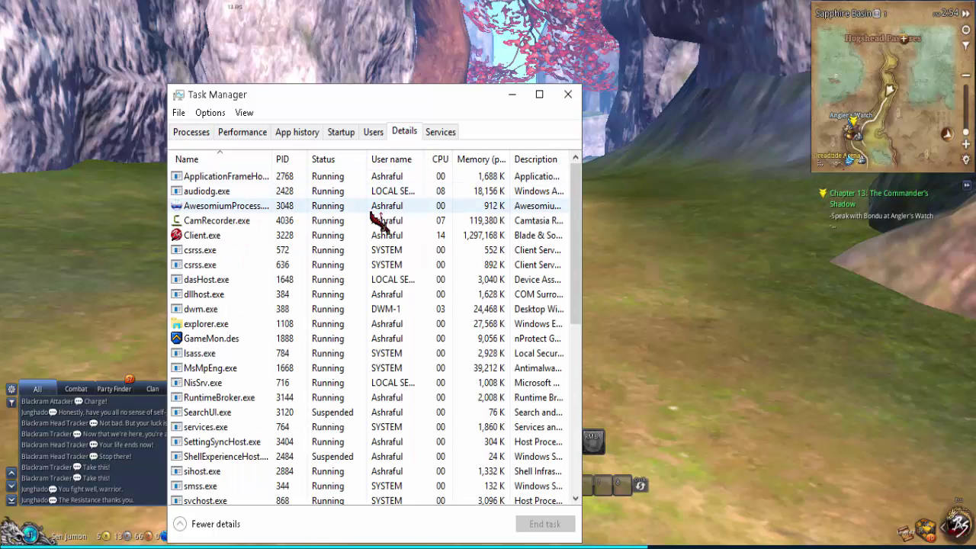
right_click(337, 240)
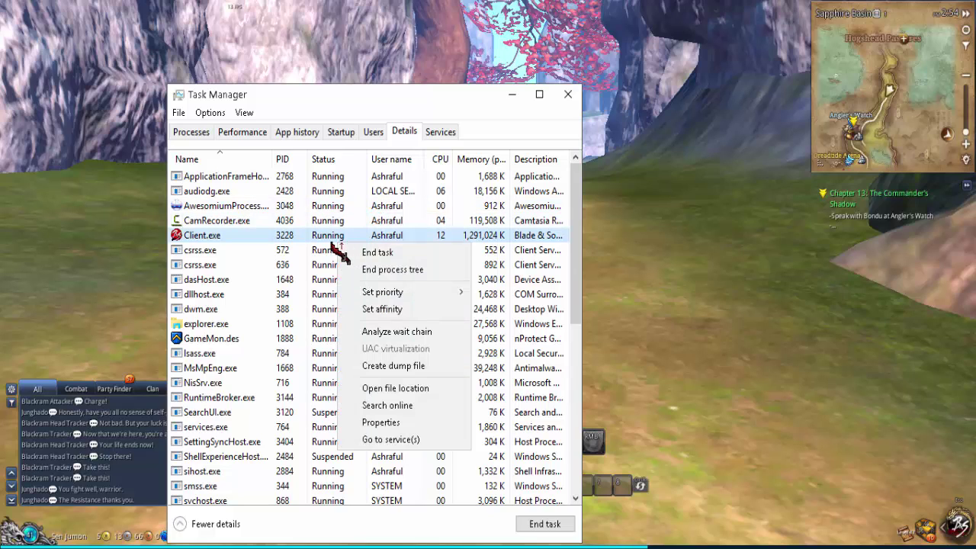
mouse_move(402, 299)
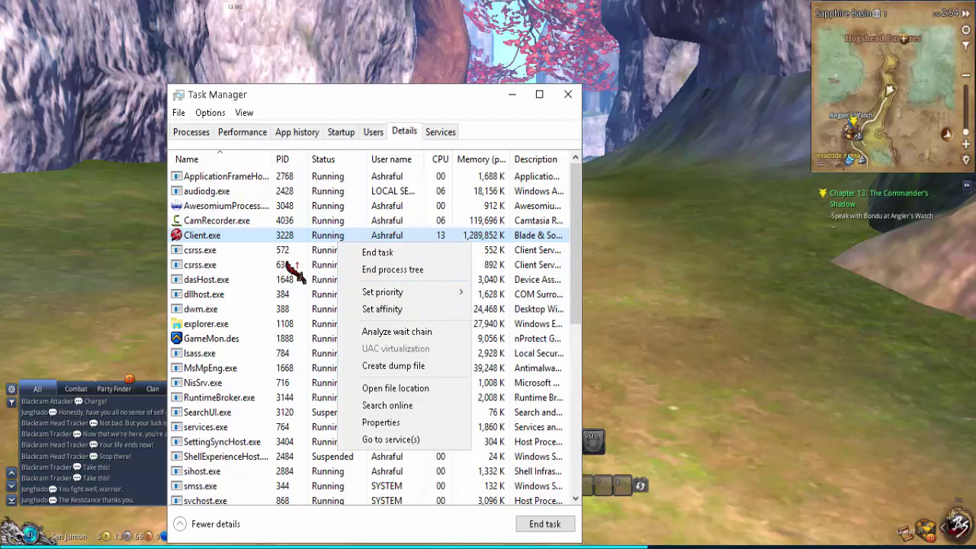
left_click(278, 273)
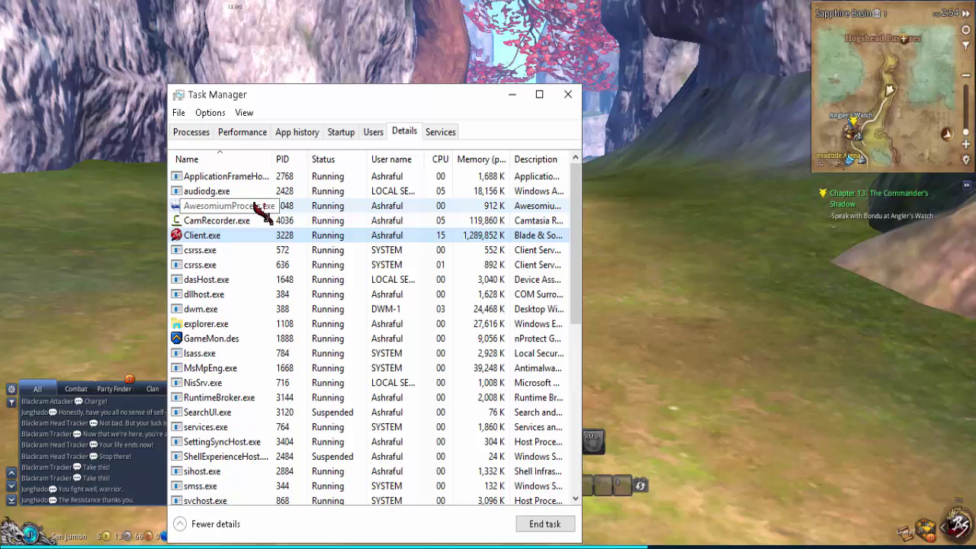
Set AwesomiumProcess.exe's priority to Low and confirm the change.
right_click(220, 341)
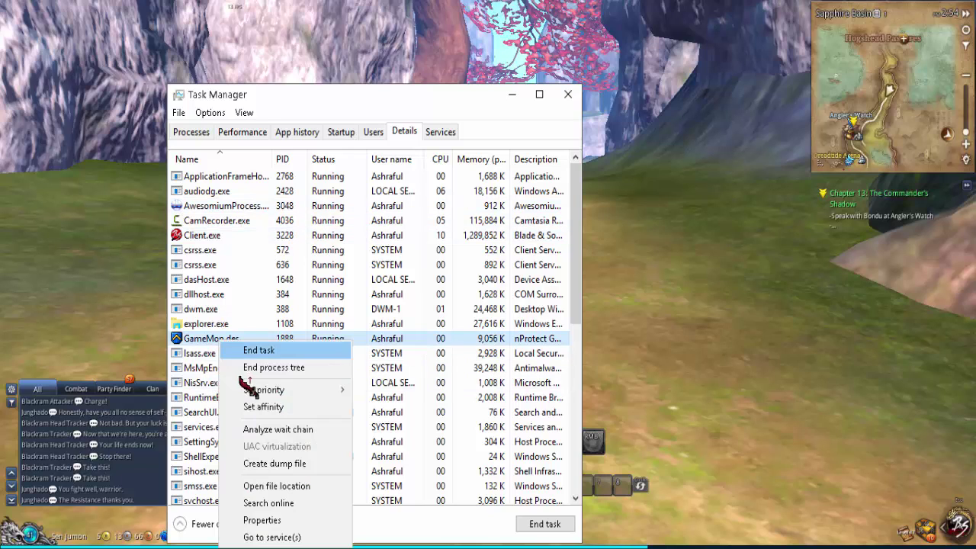
mouse_move(263, 390)
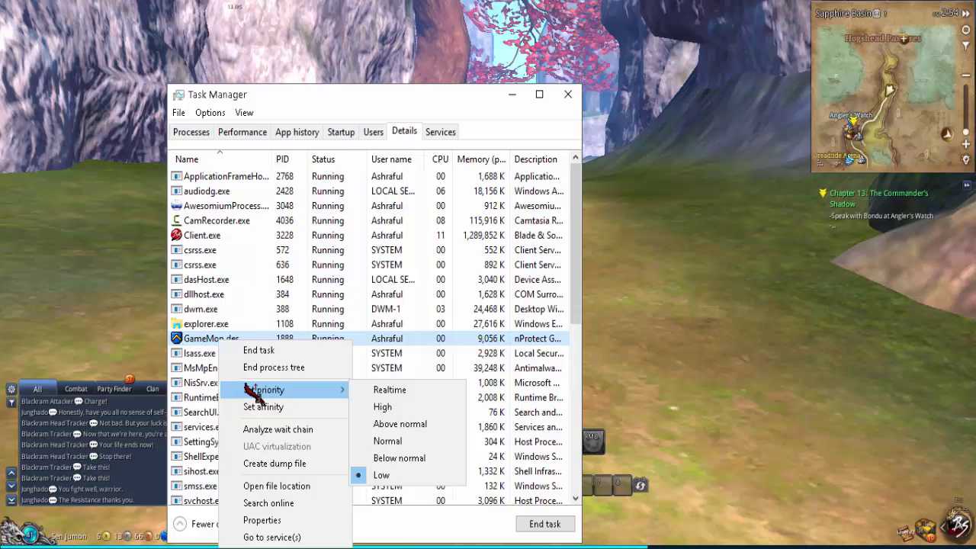
left_click(226, 206)
right_click(225, 205)
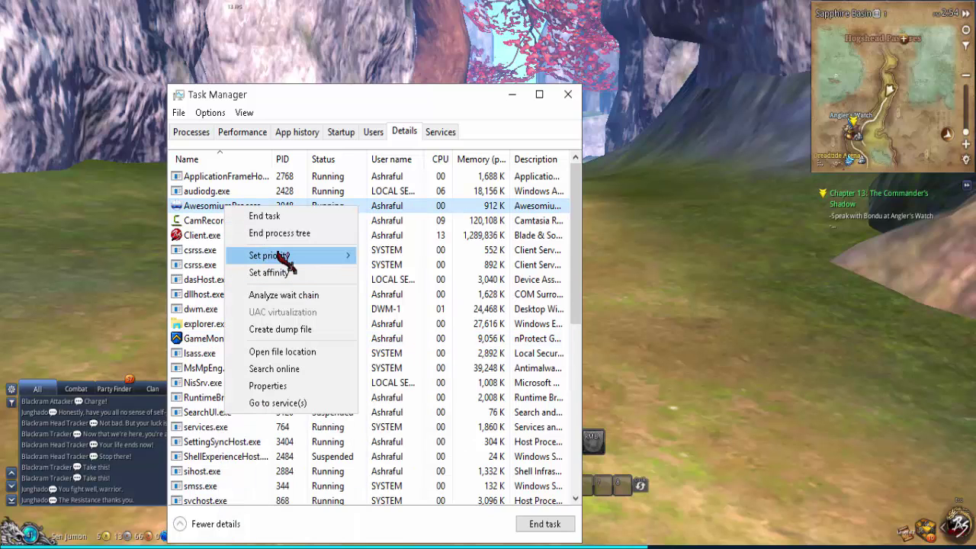
mouse_move(276, 258)
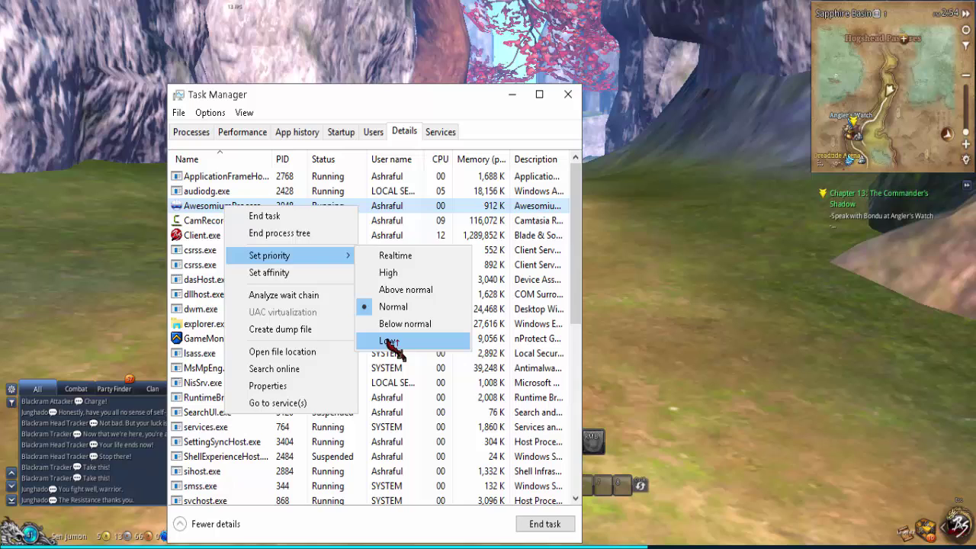
left_click(421, 340)
left_click(486, 299)
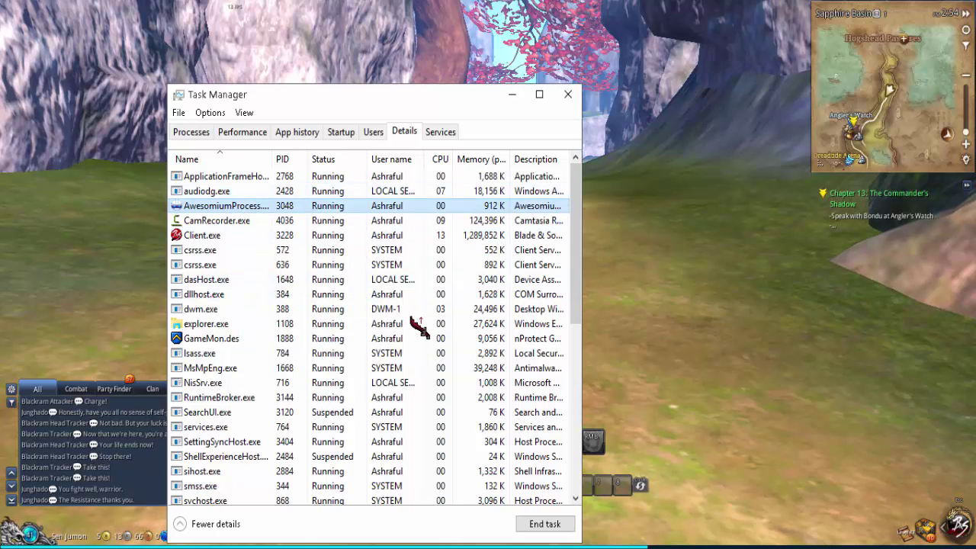
Scroll the Details list and select the svchost.exe process with PID 1660.
scroll(427, 328, "down", 5)
scroll(421, 322, "down", 3)
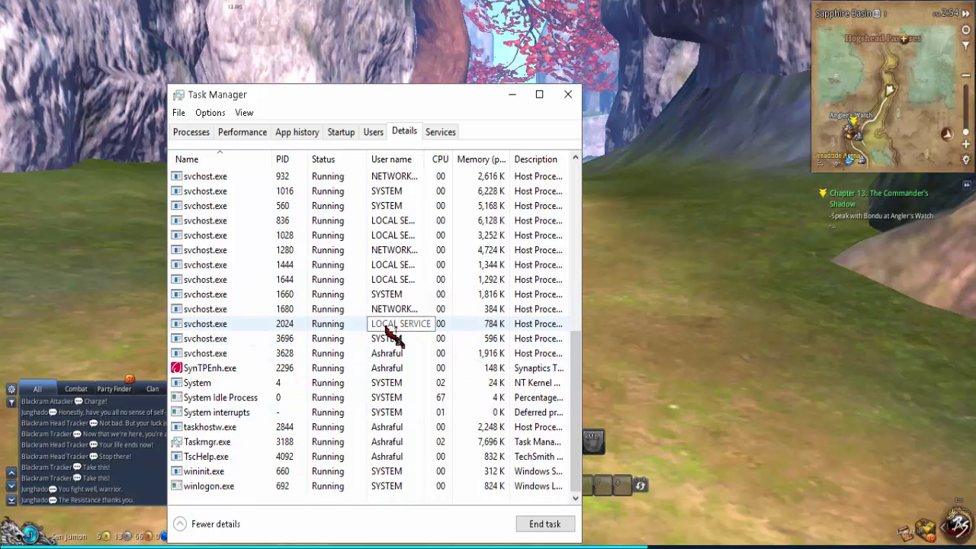
left_click(412, 295)
left_click(576, 316)
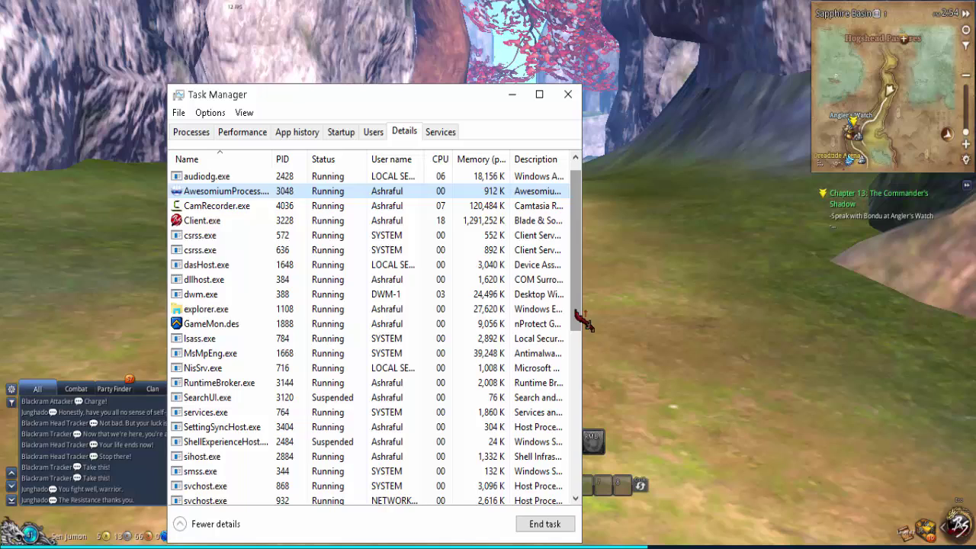
scroll(577, 313, "up", 1)
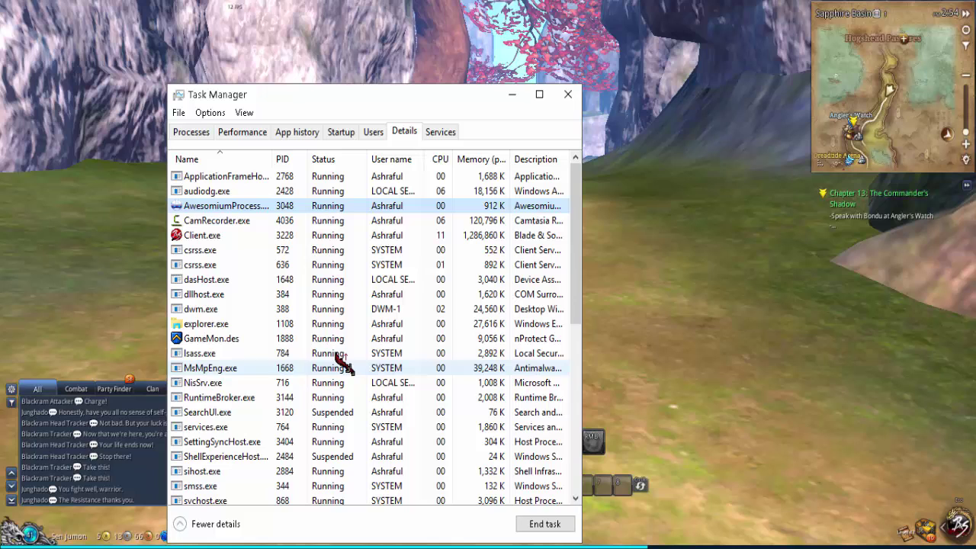
End the TechSmith HTML Help Helper process on the Processes tab.
left_click(190, 131)
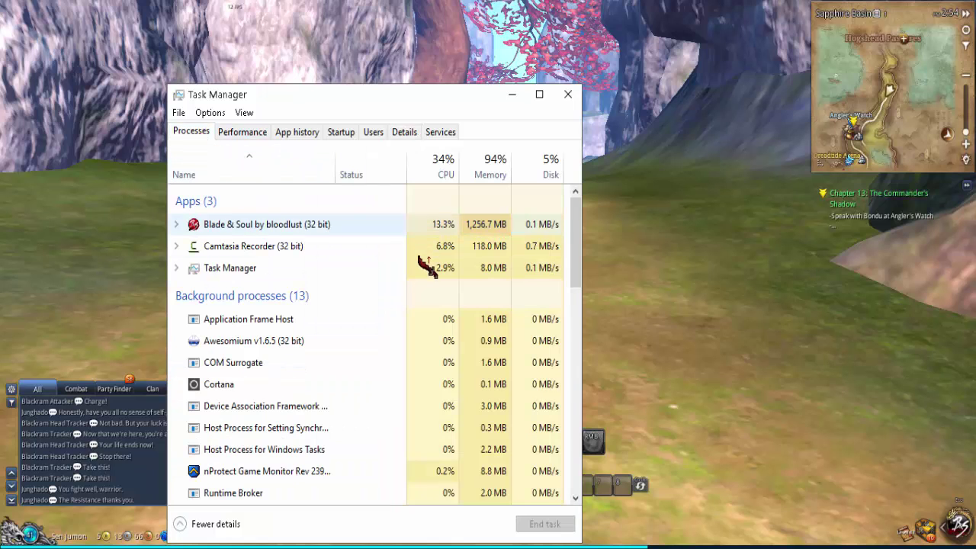
scroll(421, 263, "down", 2)
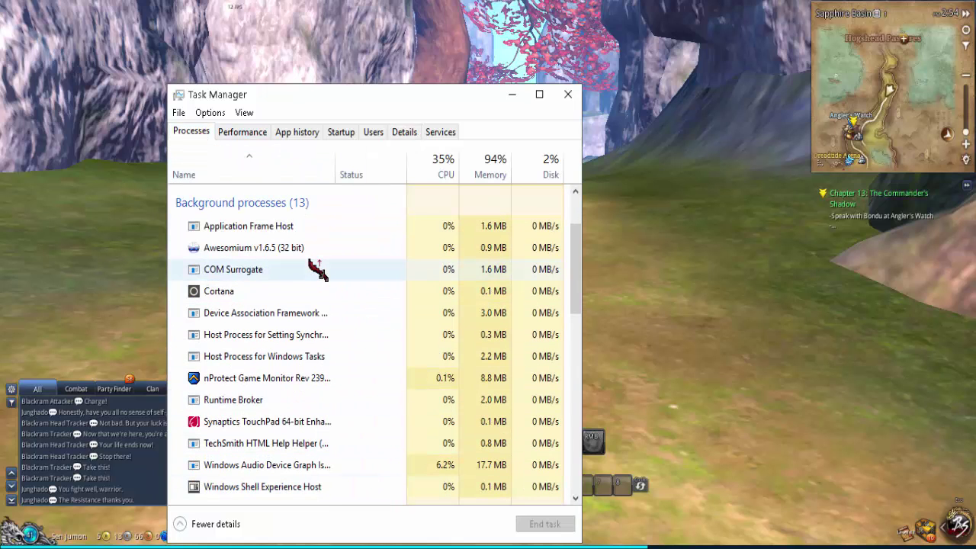
scroll(319, 278, "down", 2)
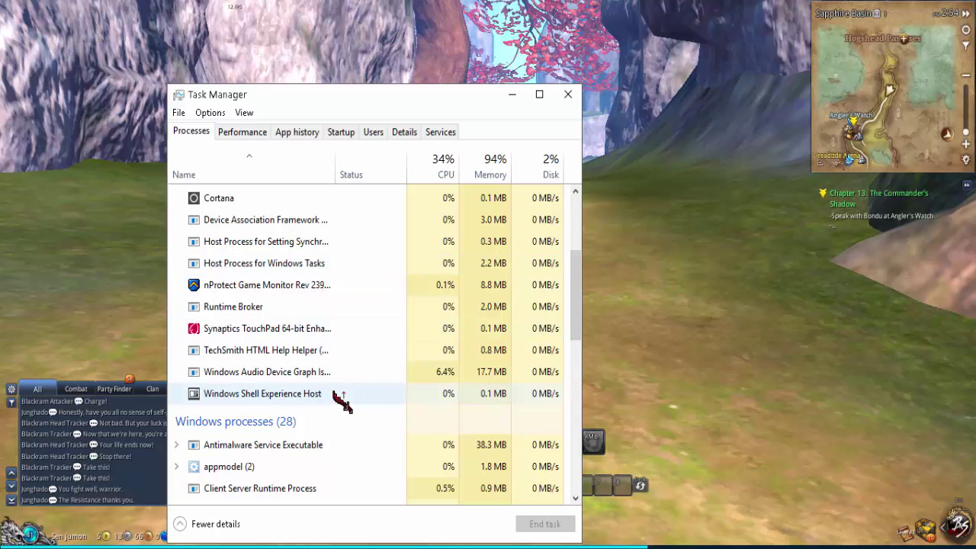
left_click(336, 354)
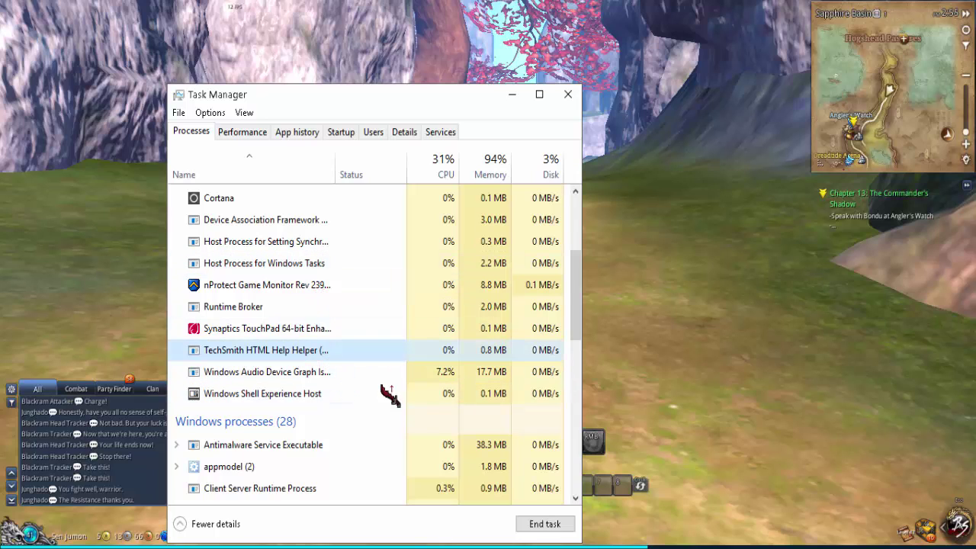
left_click(555, 526)
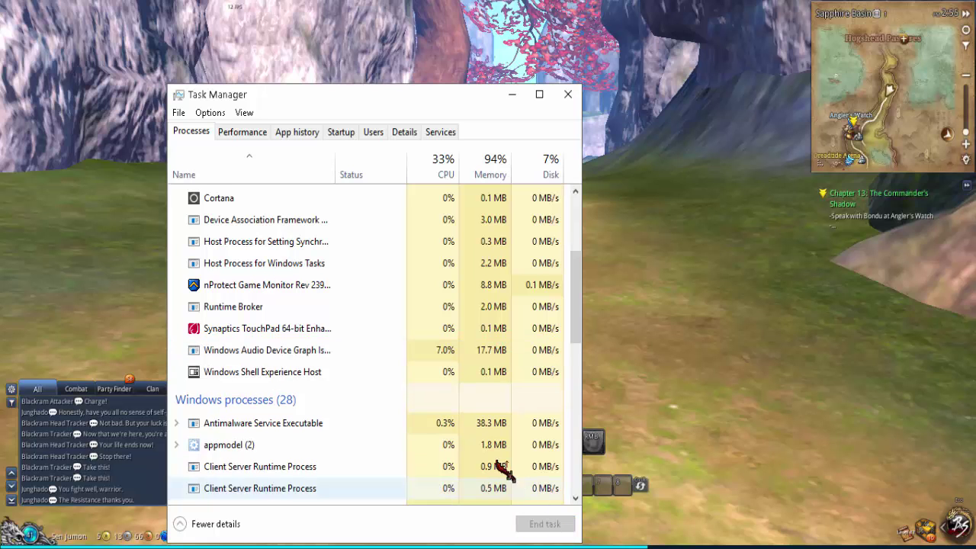
Look over the remaining process list, then close Task Manager to return to the game.
scroll(443, 411, "down", 3)
scroll(442, 410, "down", 6)
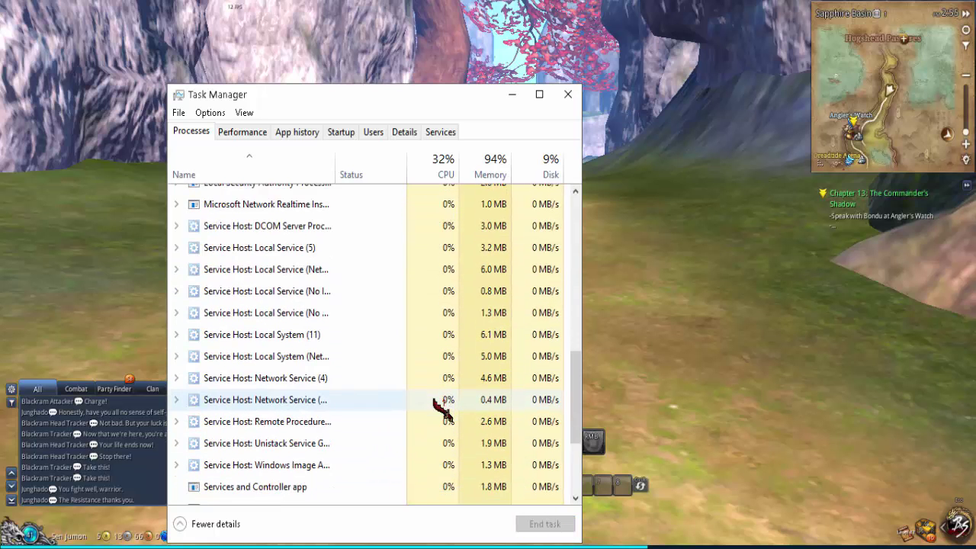
scroll(450, 410, "up", 7)
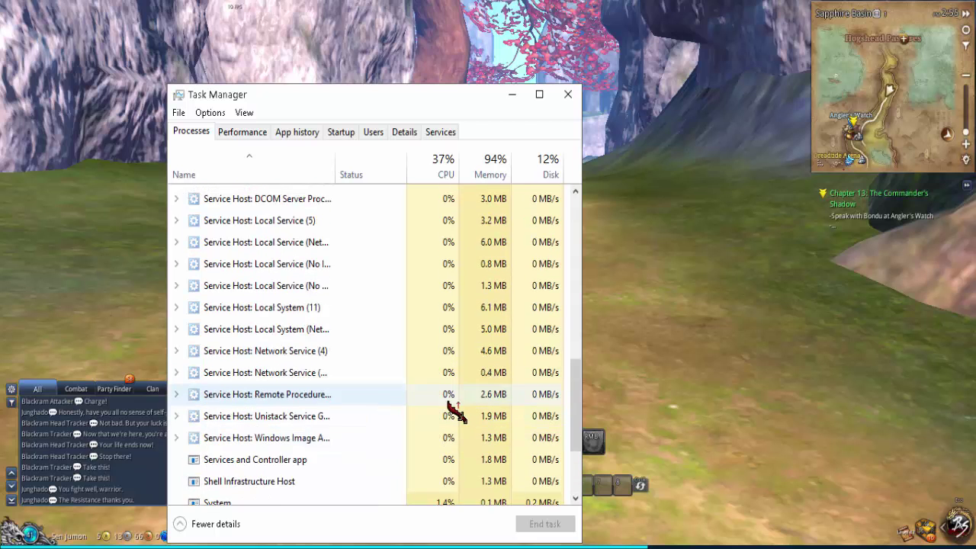
scroll(455, 412, "up", 2)
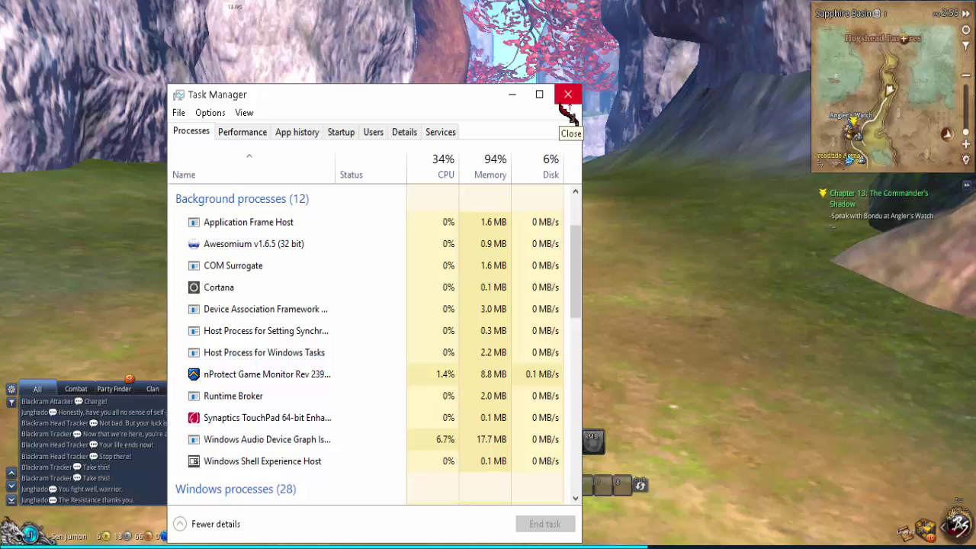
left_click(564, 104)
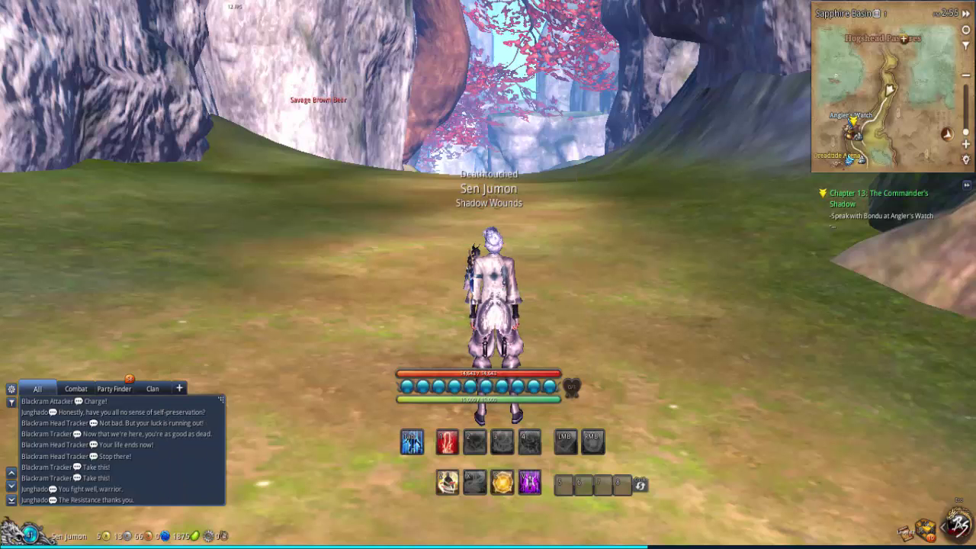
key("Escape")
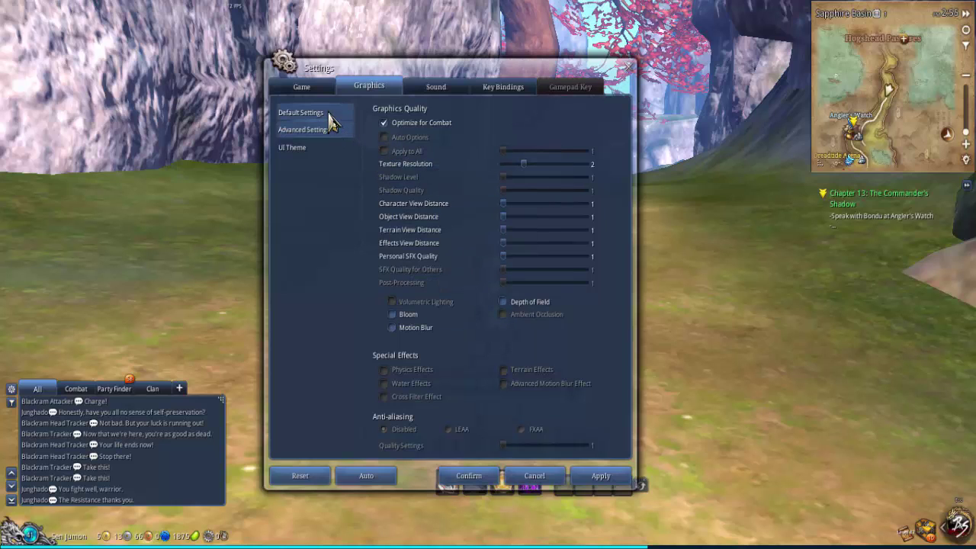
left_click(328, 114)
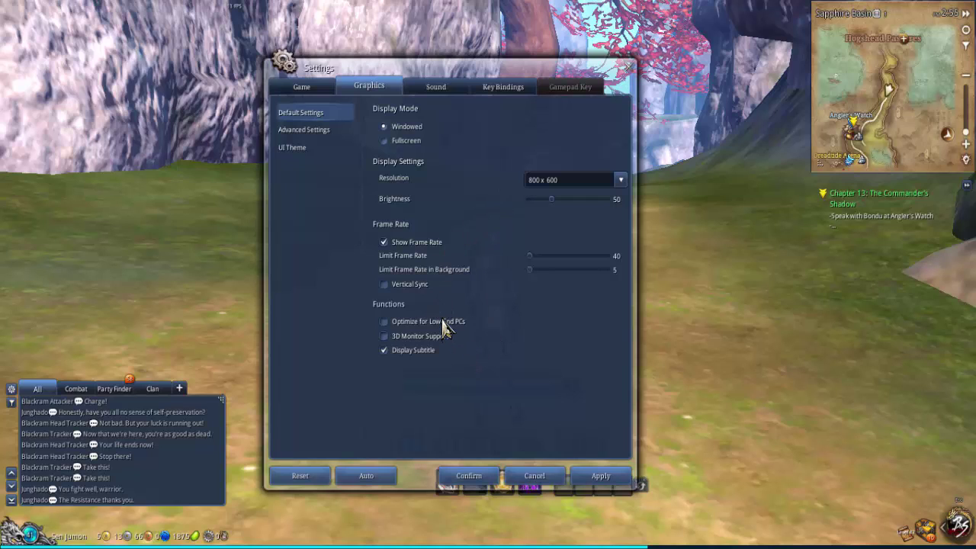
mouse_move(444, 327)
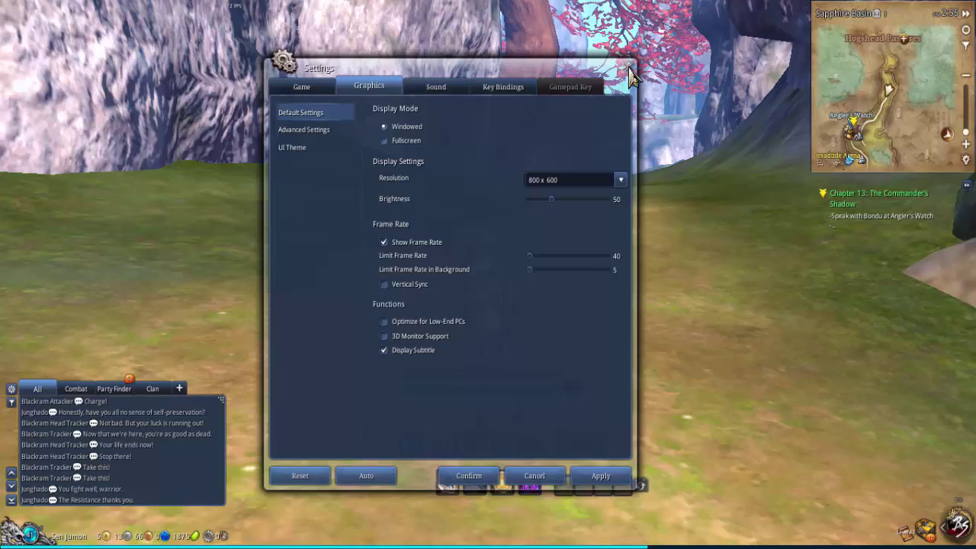
left_click(628, 67)
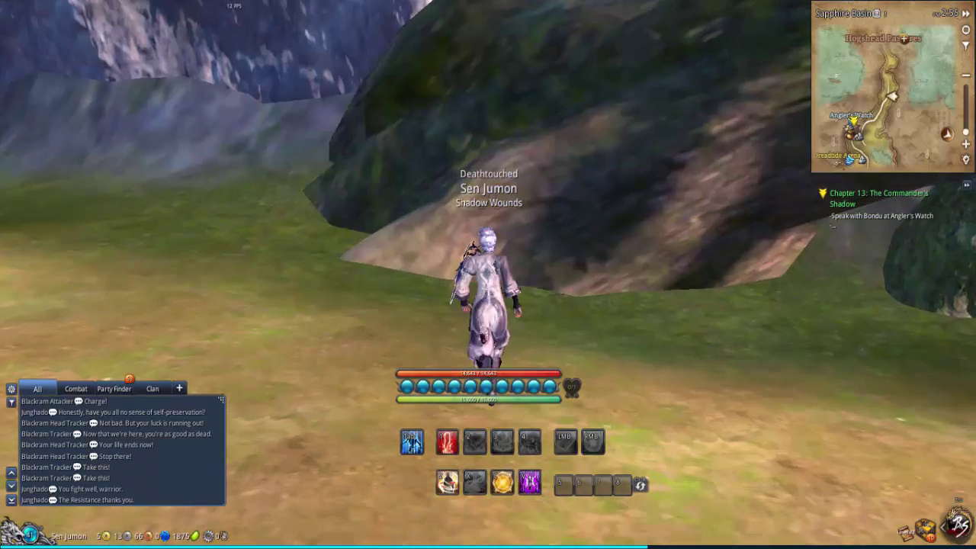
key("w")
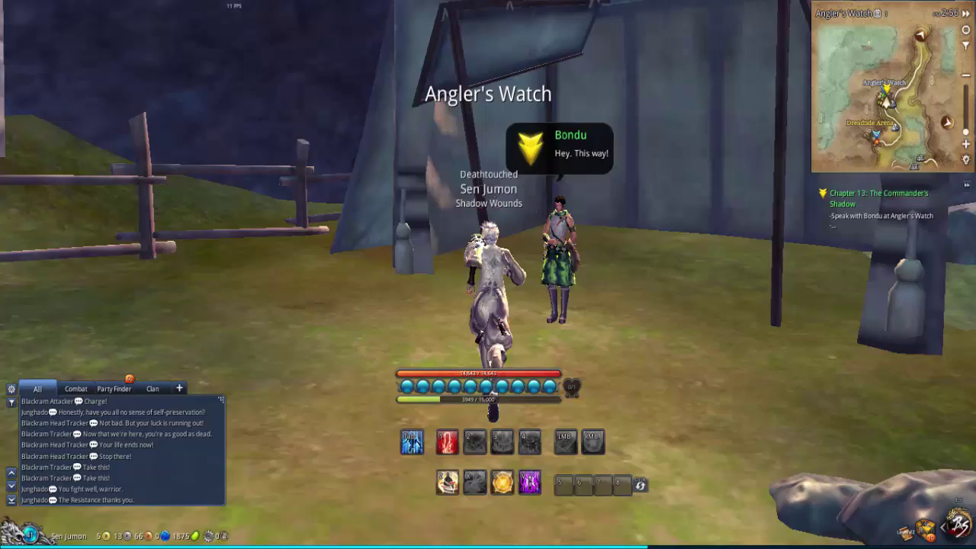
key("f")
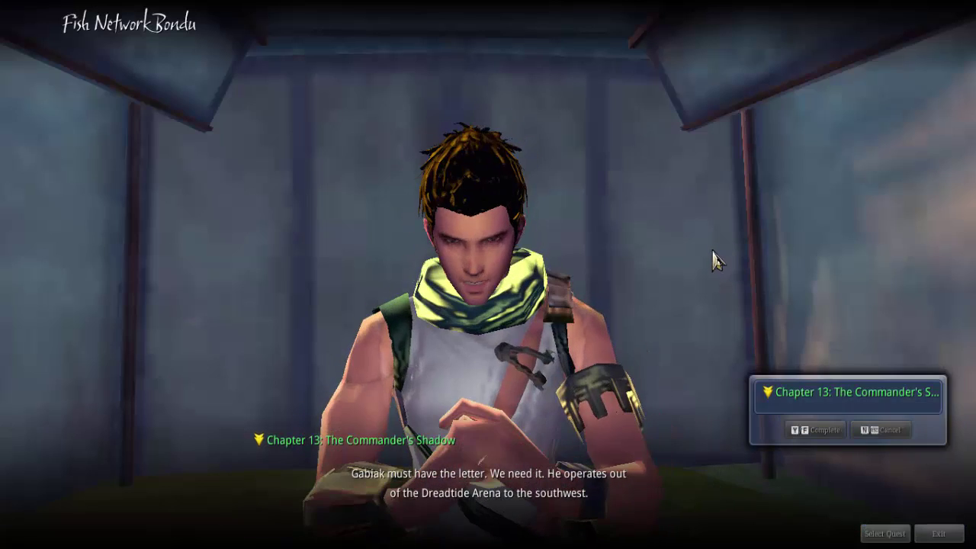
key("f")
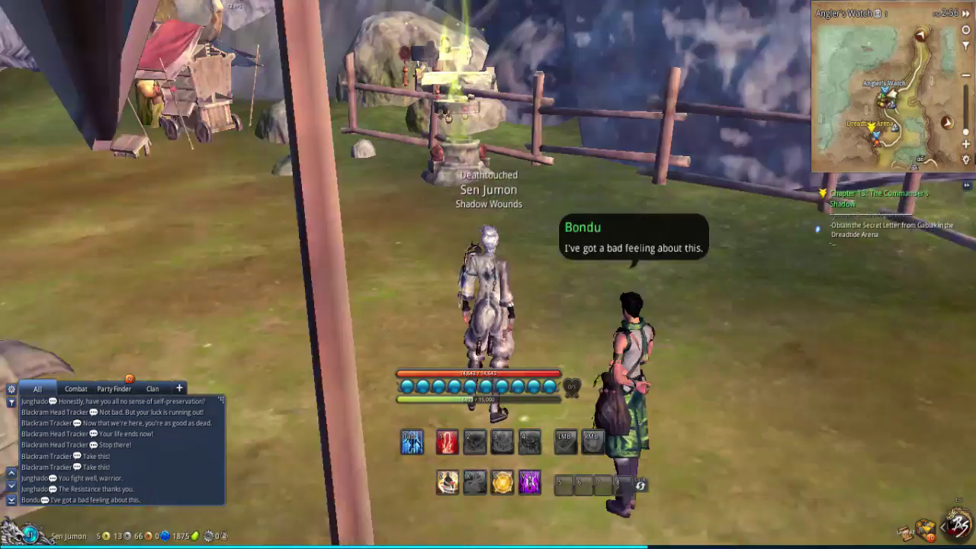